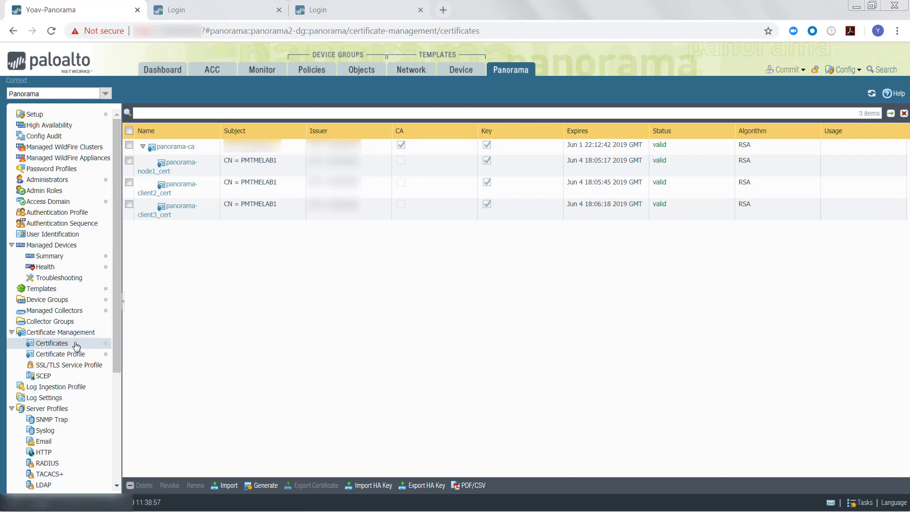
Generate a local certificate authority certificate named Interconnect Video CA with the common name 1.2.3.4
{"action": "left_click", "coordinate": [265, 484]}
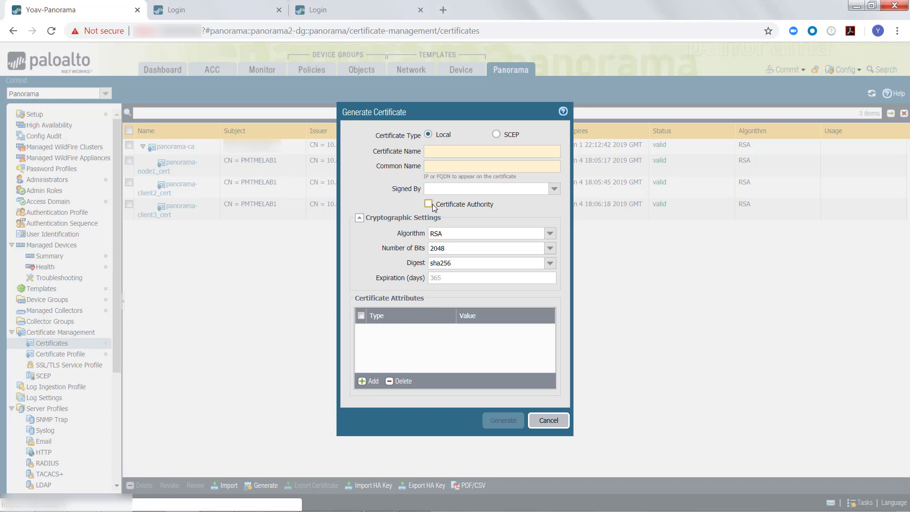
{"action": "left_click", "coordinate": [447, 151]}
{"action": "type", "text": "Interconnect Video CA"}
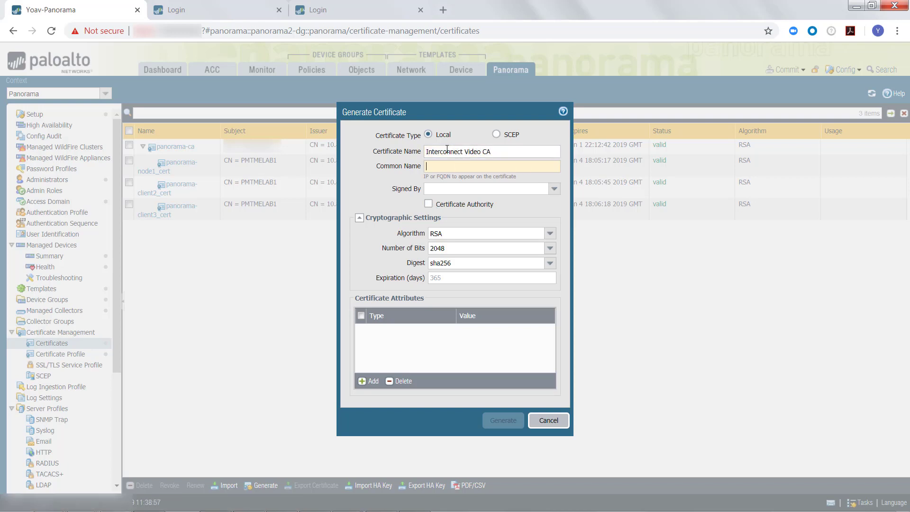
{"action": "key", "text": "Tab"}
{"action": "type", "text": "1.2.3.4"}
{"action": "left_click", "coordinate": [429, 203]}
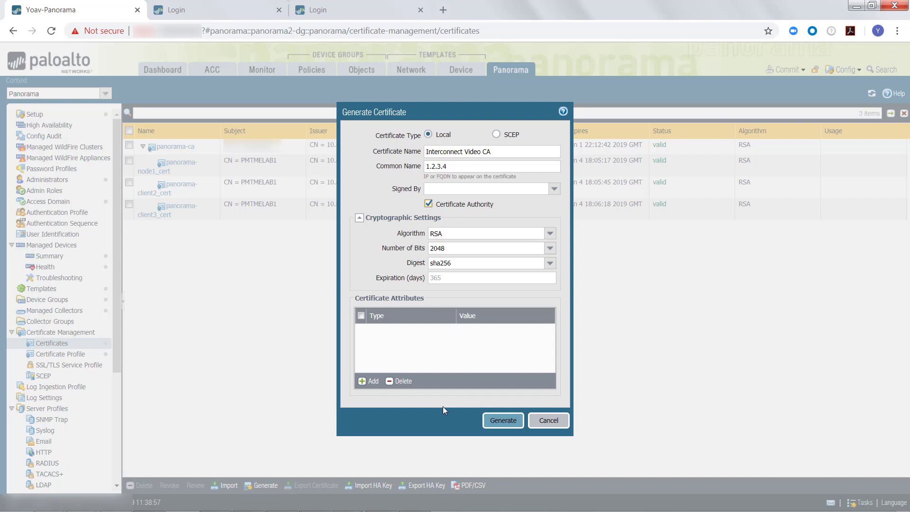
{"action": "left_click", "coordinate": [504, 421]}
{"action": "left_click", "coordinate": [457, 321]}
Commit all pending changes to Panorama
{"action": "left_click", "coordinate": [786, 70]}
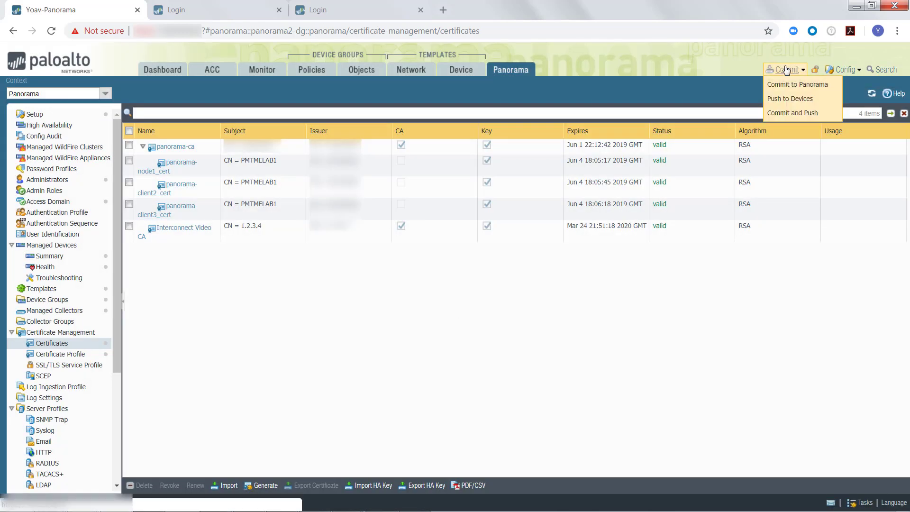
{"action": "left_click", "coordinate": [787, 87]}
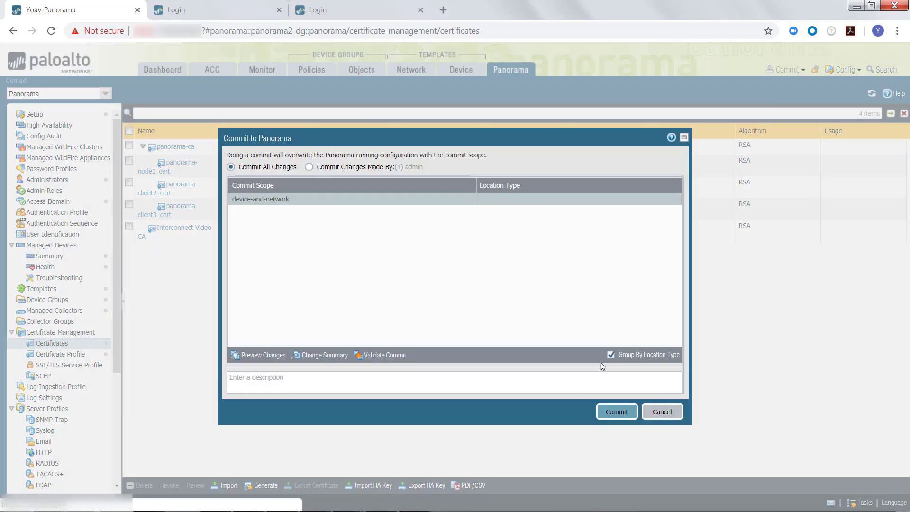
{"action": "left_click", "coordinate": [613, 411]}
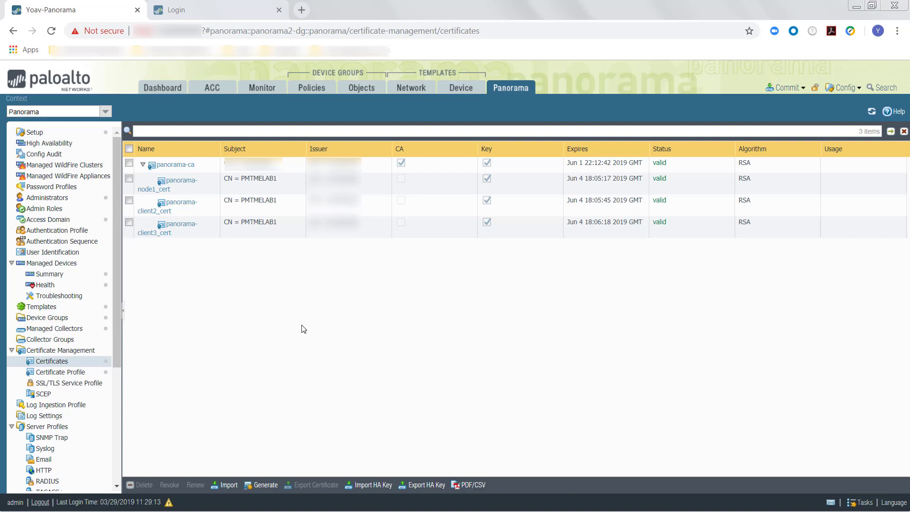
Generate a local certificate named panorama-node with common name 2.3.4.5, signed by panorama-ca, and open the commit options
{"action": "left_click", "coordinate": [256, 485]}
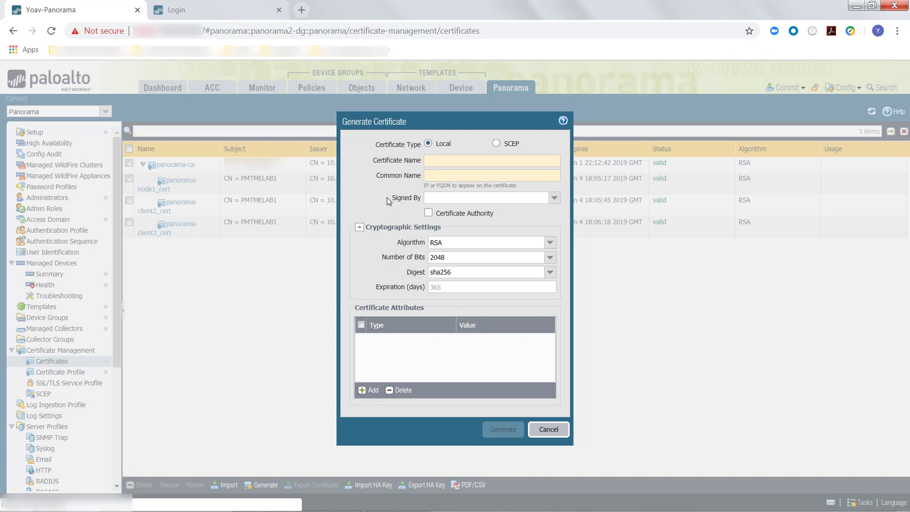
{"action": "left_click", "coordinate": [438, 160]}
{"action": "type", "text": "panorama-node"}
{"action": "key", "text": "Tab"}
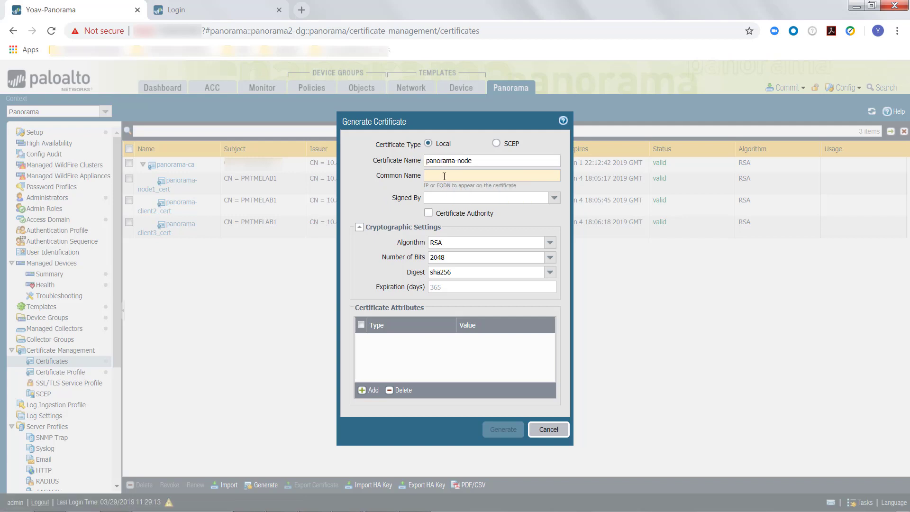
{"action": "type", "text": "2.3.4.5"}
{"action": "left_click", "coordinate": [448, 195]}
{"action": "left_click", "coordinate": [443, 206]}
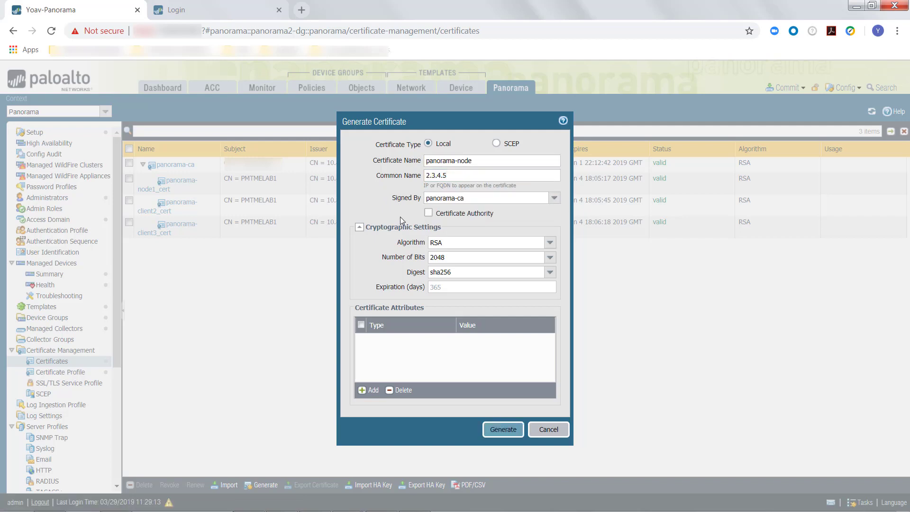
{"action": "left_click", "coordinate": [503, 429]}
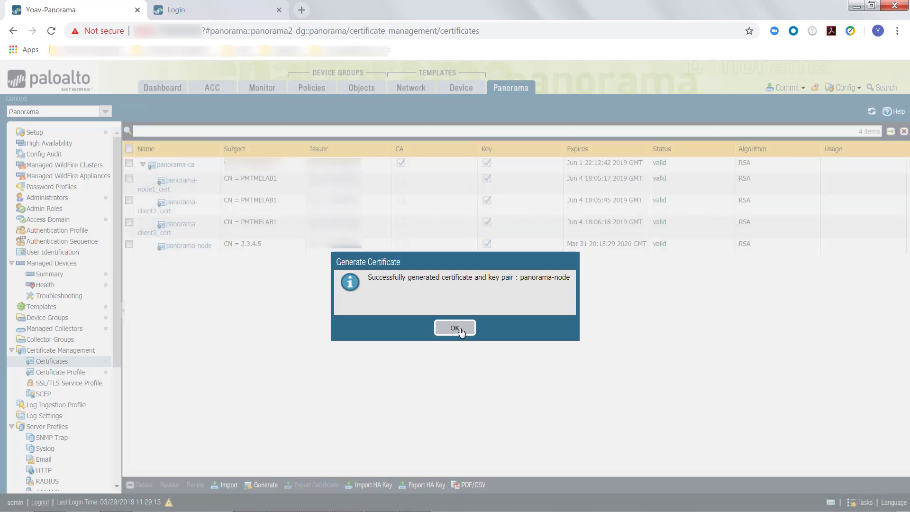
{"action": "left_click", "coordinate": [455, 328]}
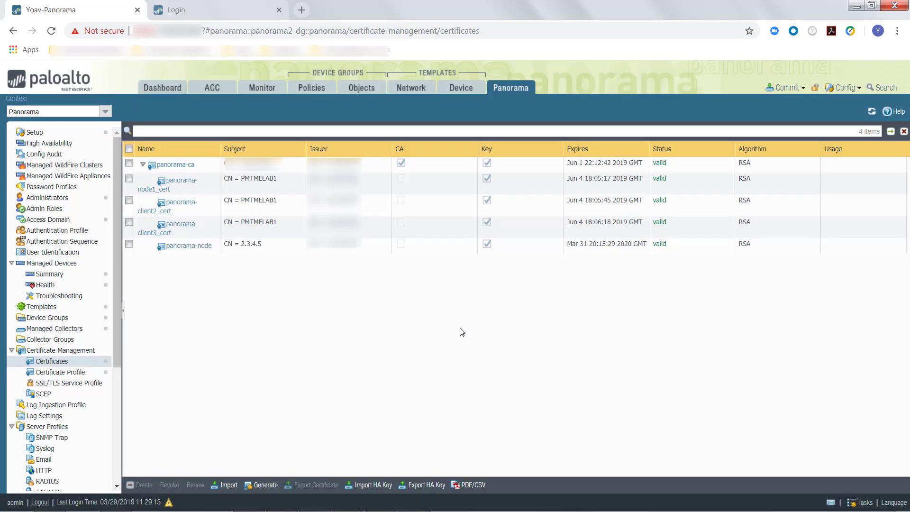
{"action": "left_click", "coordinate": [782, 89]}
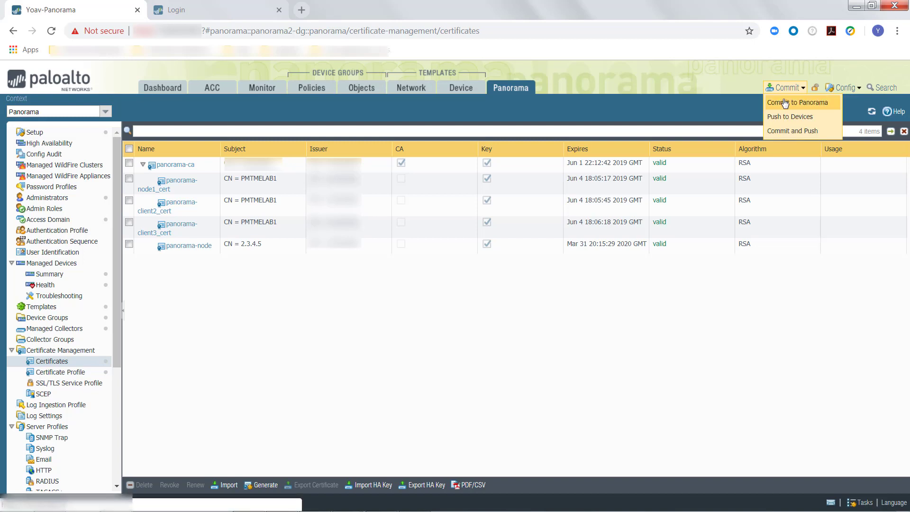
{"action": "left_click", "coordinate": [406, 347]}
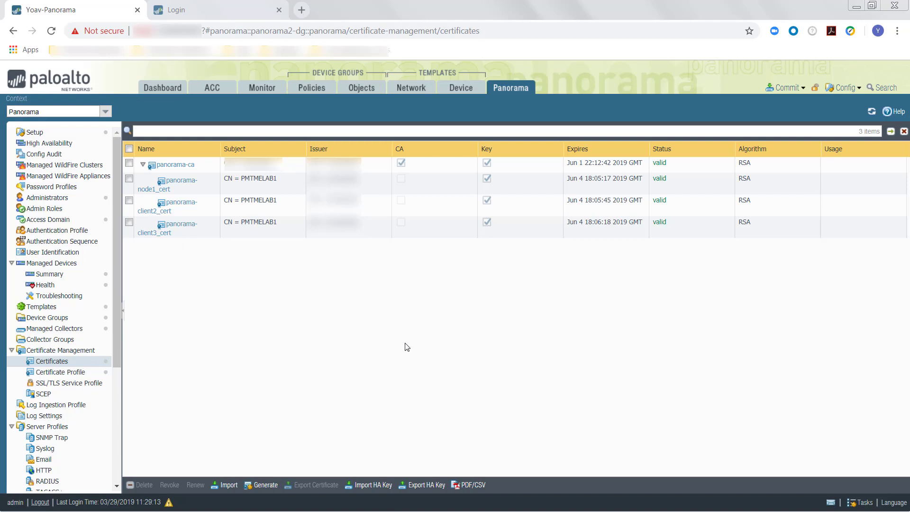
Export the panorama-node1_cert certificate as Base64 Encoded Certificate (PEM) with its private key, entering and confirming the passphrase
{"action": "left_click", "coordinate": [129, 178]}
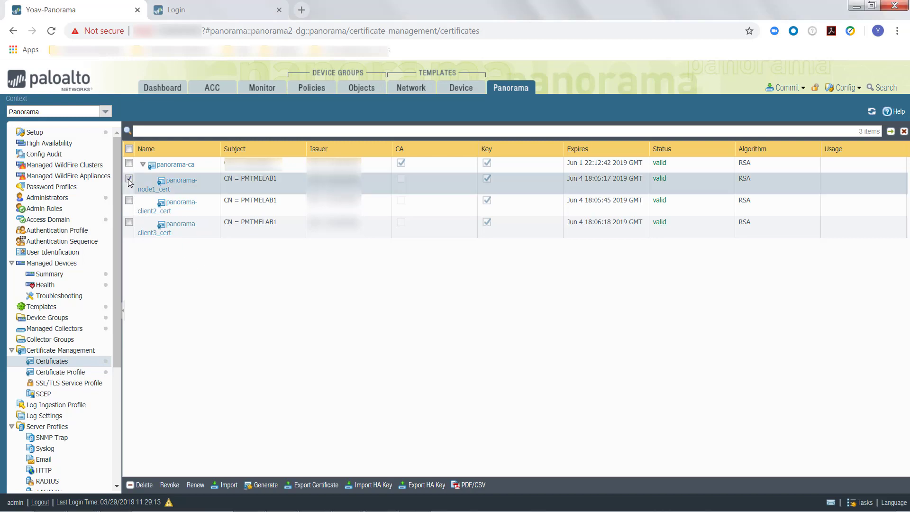
{"action": "left_click", "coordinate": [313, 485]}
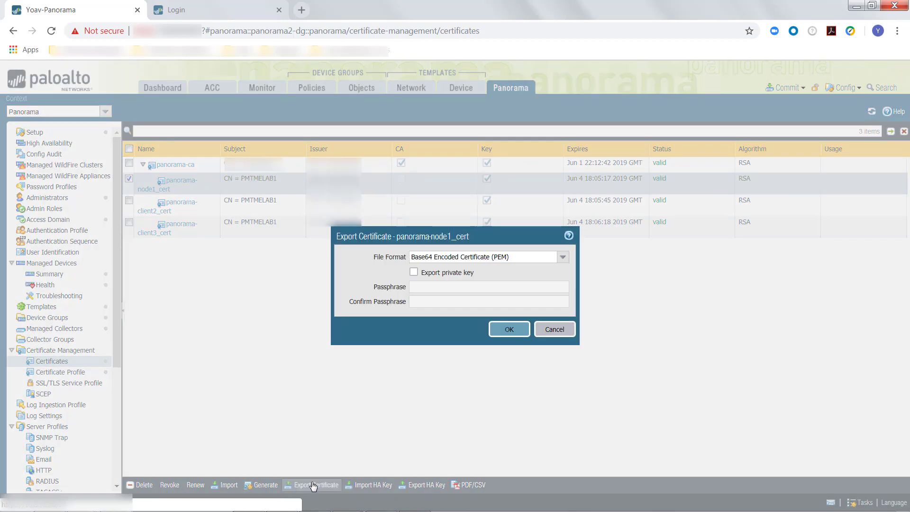
{"action": "left_click", "coordinate": [566, 261]}
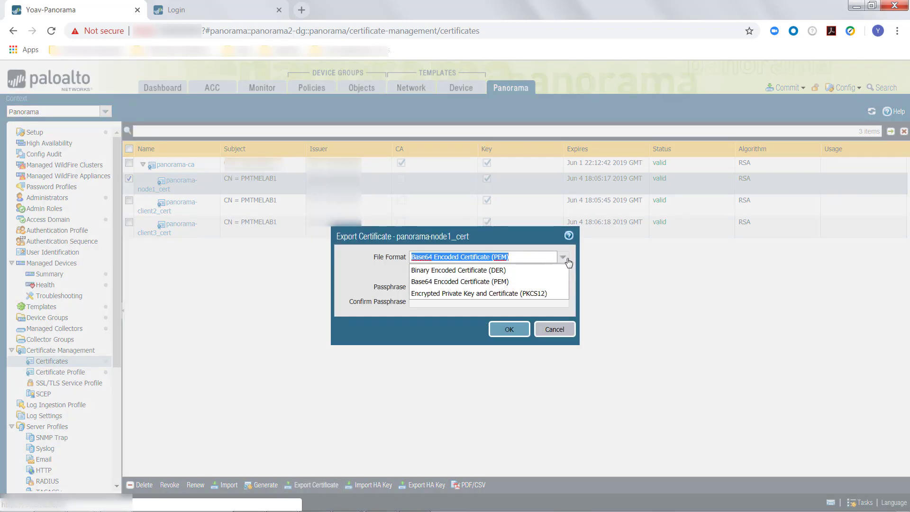
{"action": "left_click", "coordinate": [551, 282]}
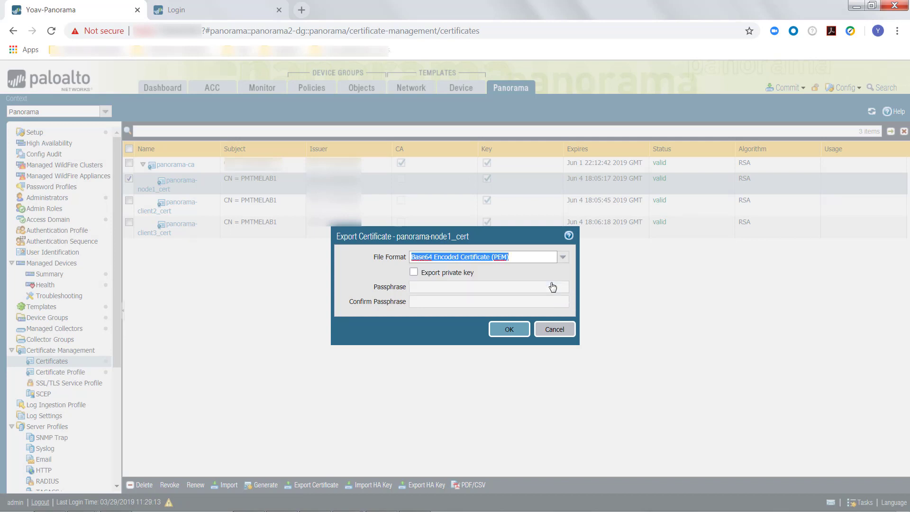
{"action": "left_click", "coordinate": [413, 272]}
{"action": "left_click", "coordinate": [419, 287]}
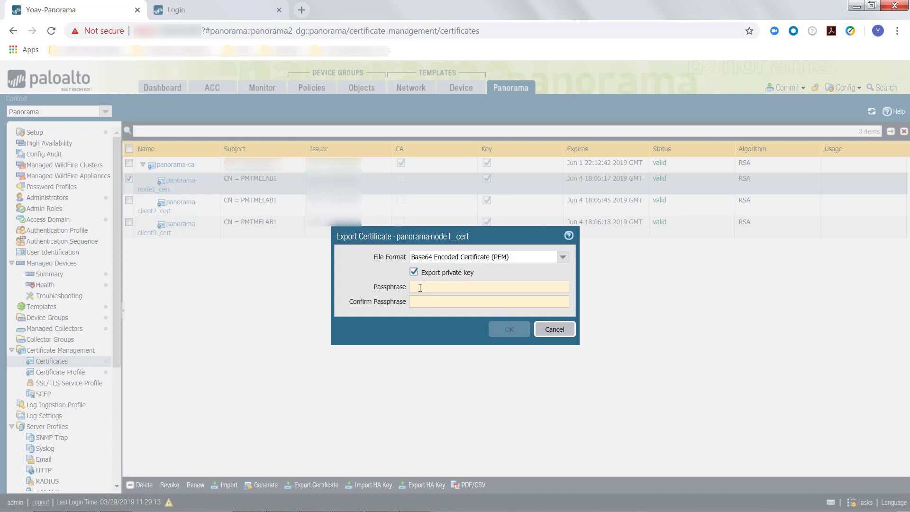
{"action": "type", "text": "********"}
{"action": "key", "text": "Tab"}
{"action": "type", "text": "********"}
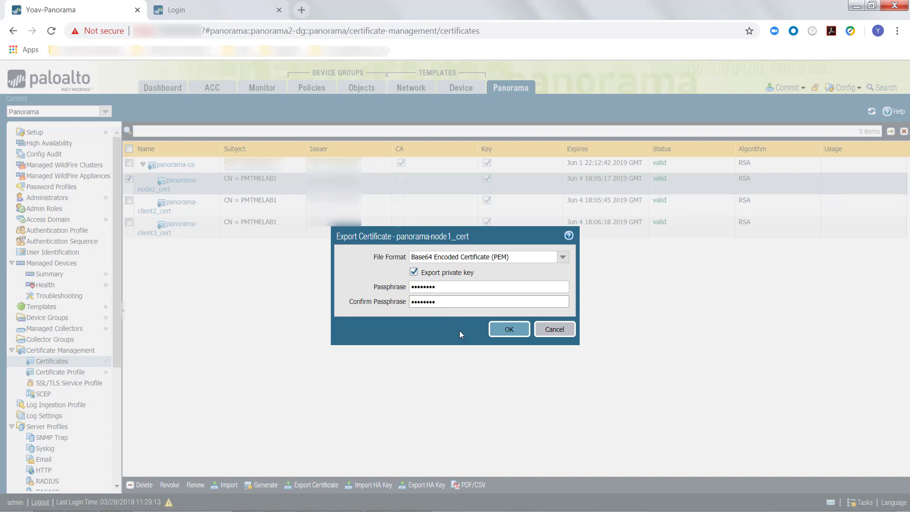
{"action": "left_click", "coordinate": [509, 331]}
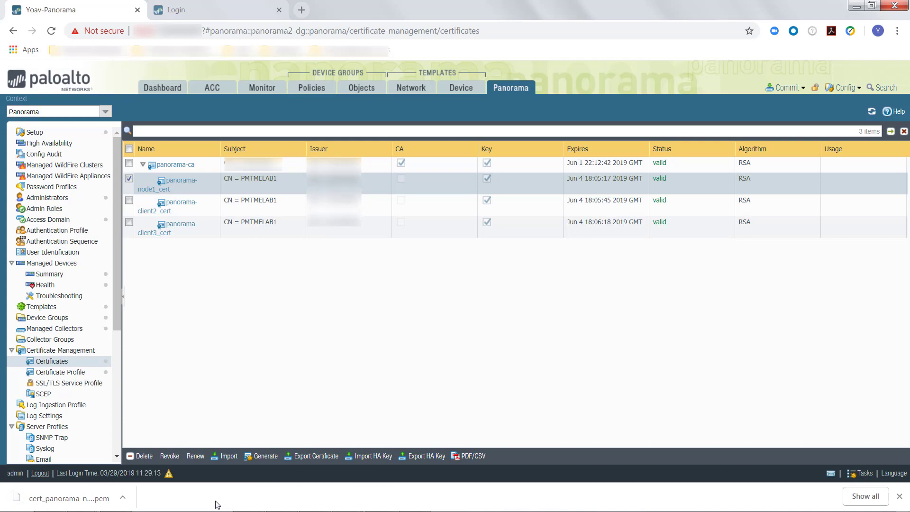
Create a certificate profile named panorama-ca-profile with panorama-ca as its CA certificate, and open the commit options
{"action": "left_click", "coordinate": [61, 372]}
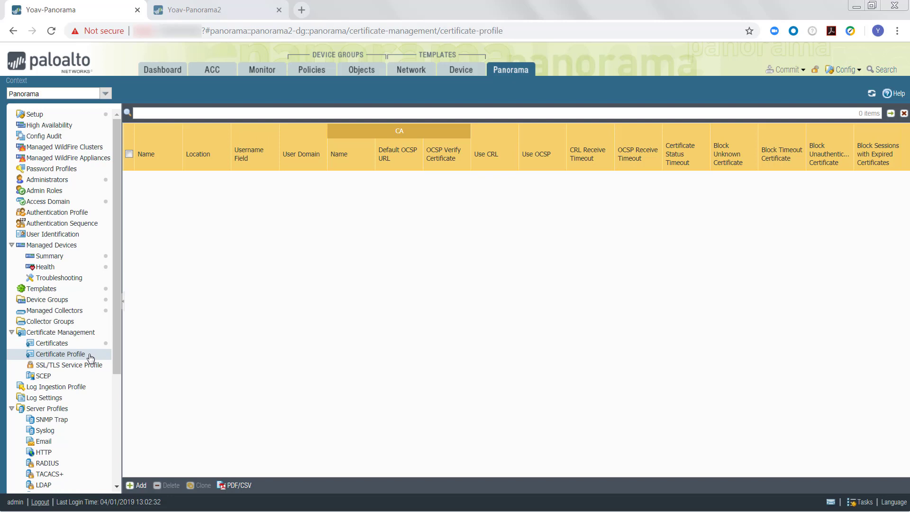
{"action": "left_click", "coordinate": [141, 485]}
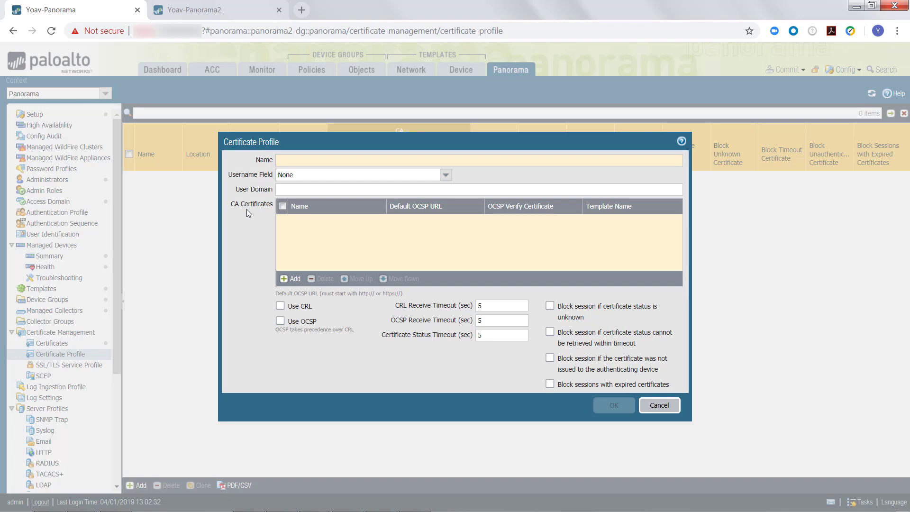
{"action": "type", "text": "panorama-ca-profile"}
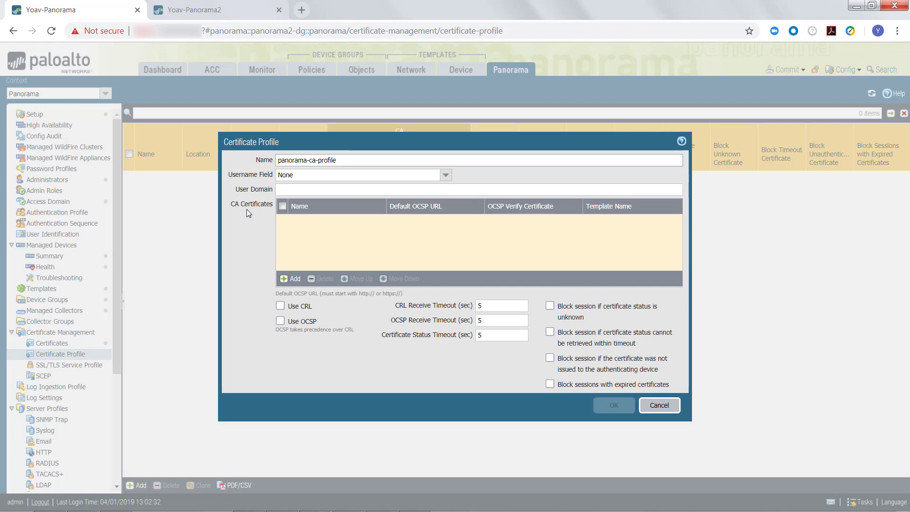
{"action": "left_click", "coordinate": [290, 278]}
{"action": "left_click", "coordinate": [582, 247]}
{"action": "left_click", "coordinate": [455, 258]}
{"action": "left_click", "coordinate": [520, 315]}
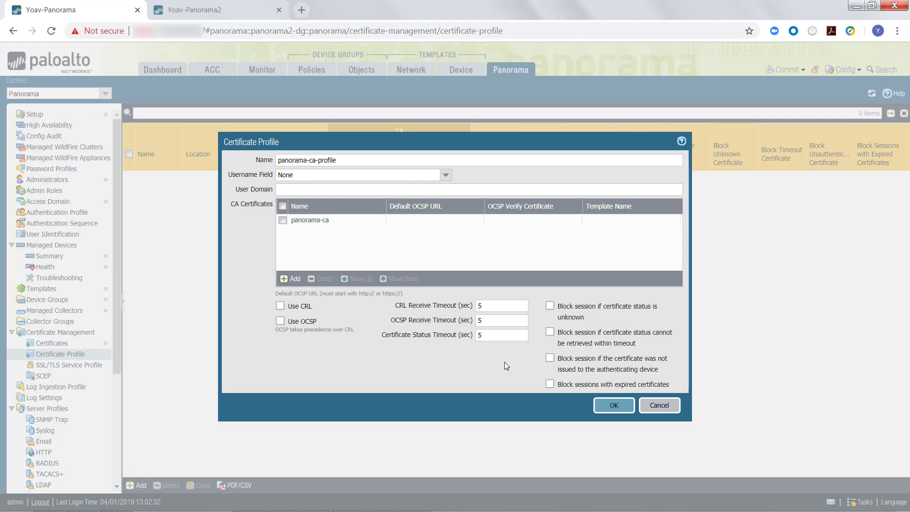
{"action": "left_click", "coordinate": [606, 408]}
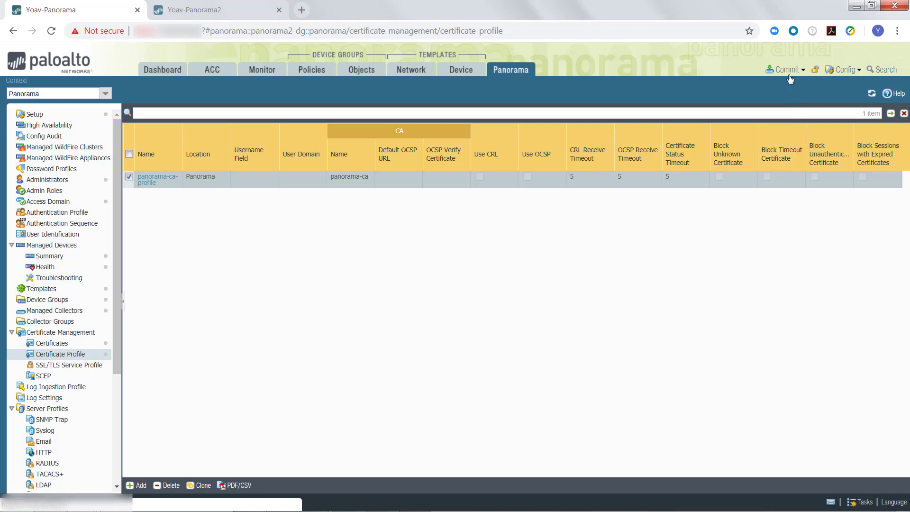
{"action": "left_click", "coordinate": [787, 72]}
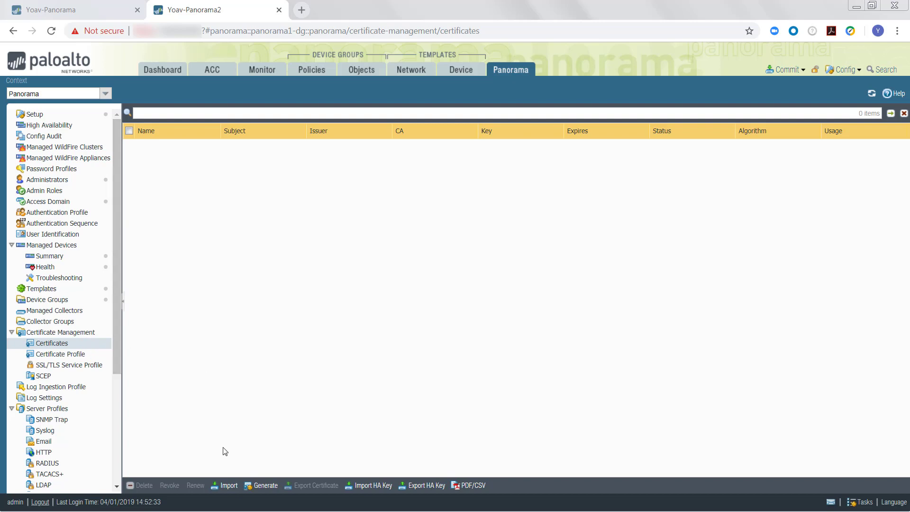
Set up a certificate import on the second Panorama, named interconnect-cert, using the file cert_panorama-node1_cert.pem
{"action": "left_click", "coordinate": [228, 488]}
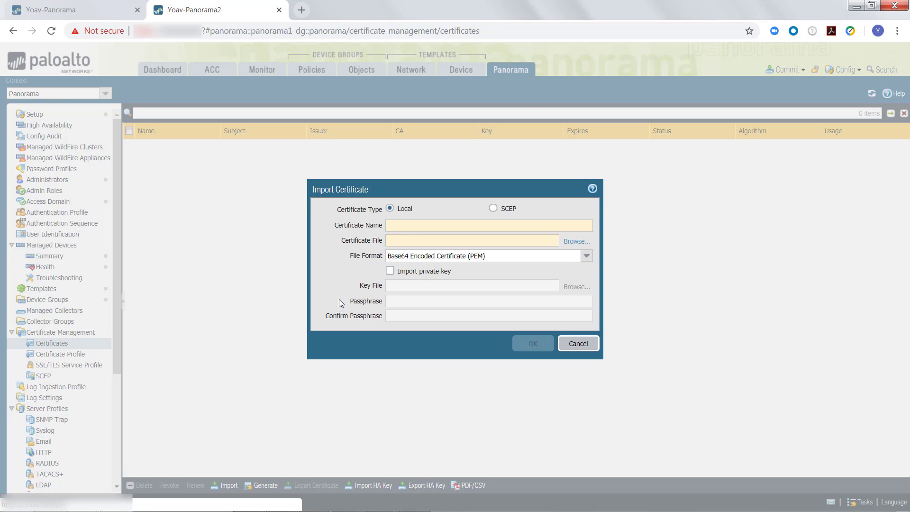
{"action": "left_click", "coordinate": [407, 226]}
{"action": "type", "text": "inte"}
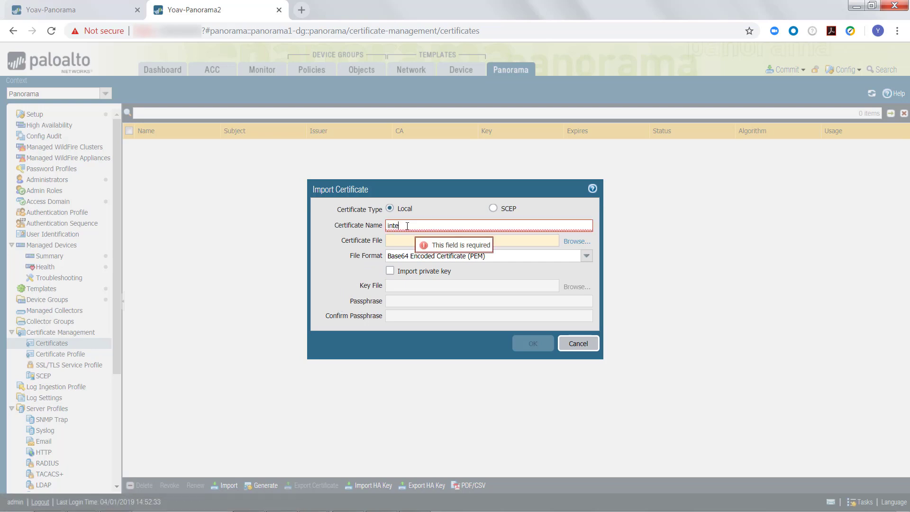
{"action": "type", "text": "rconnect-cert"}
{"action": "left_click", "coordinate": [576, 241]}
{"action": "left_click", "coordinate": [192, 94]}
{"action": "left_click", "coordinate": [359, 264]}
Include the private key with its confirmed passphrase, complete the interconnect-cert import, and open the commit options
{"action": "left_click", "coordinate": [390, 271]}
{"action": "left_click", "coordinate": [399, 302]}
{"action": "key", "text": "ctrl+v"}
{"action": "left_click", "coordinate": [399, 316]}
{"action": "key", "text": "ctrl+v"}
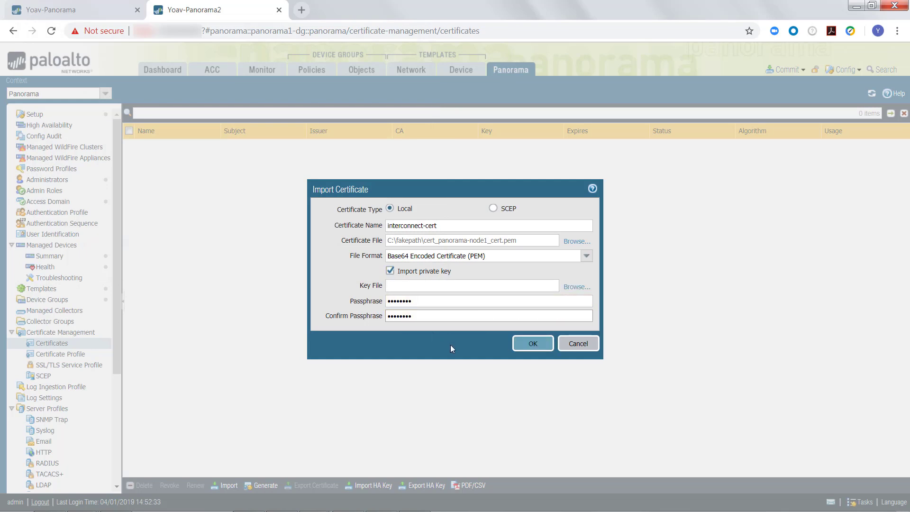
{"action": "left_click", "coordinate": [530, 344]}
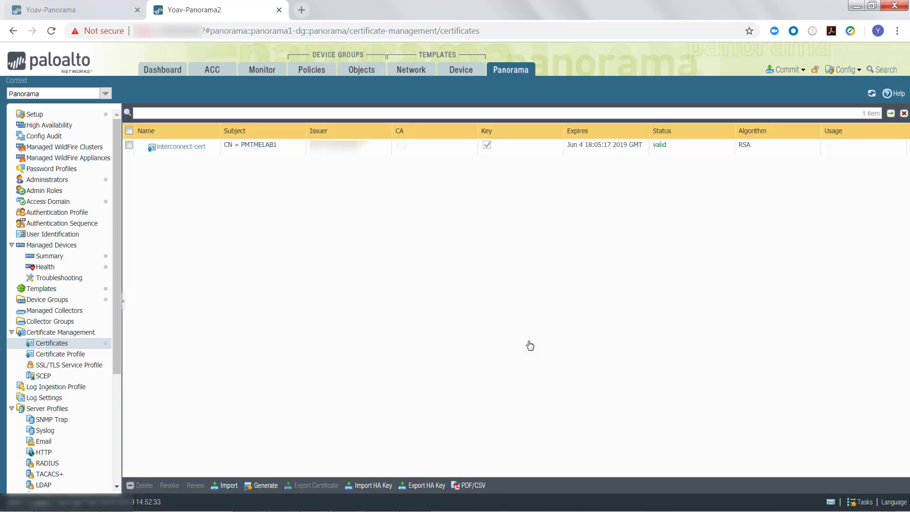
{"action": "left_click", "coordinate": [787, 70]}
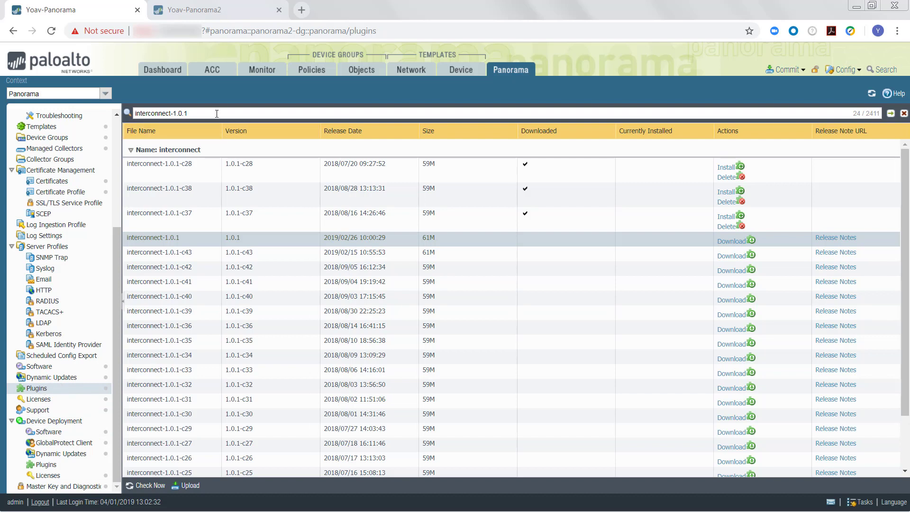
Download the interconnect-1.0.1 plugin on the first Panorama and install it
{"action": "left_click", "coordinate": [730, 241]}
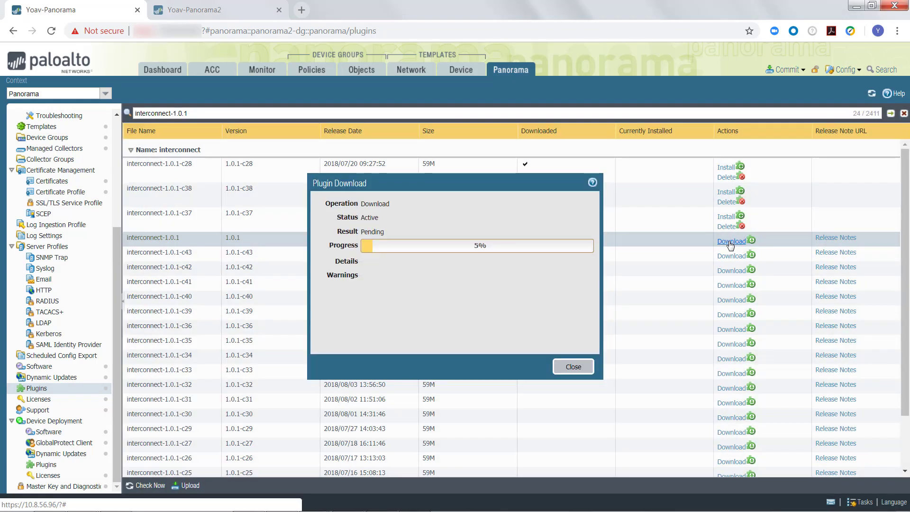
{"action": "left_click", "coordinate": [570, 367]}
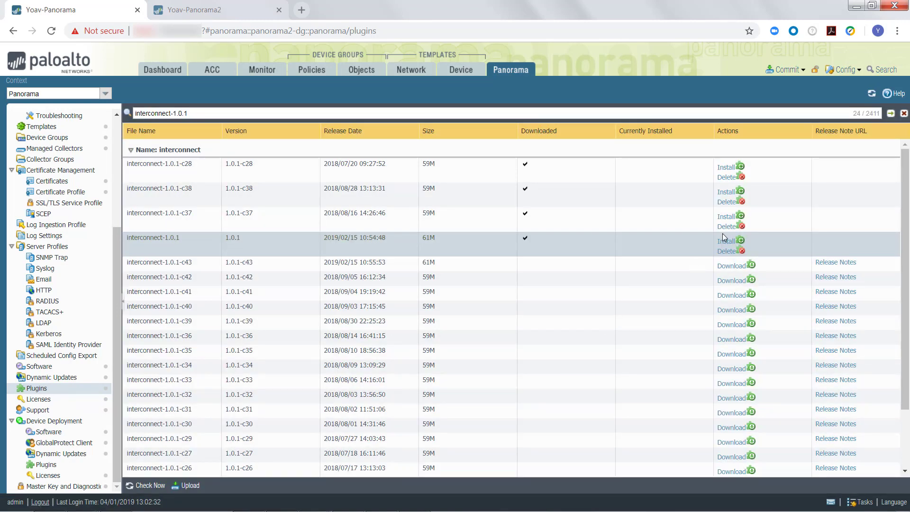
{"action": "left_click", "coordinate": [726, 242]}
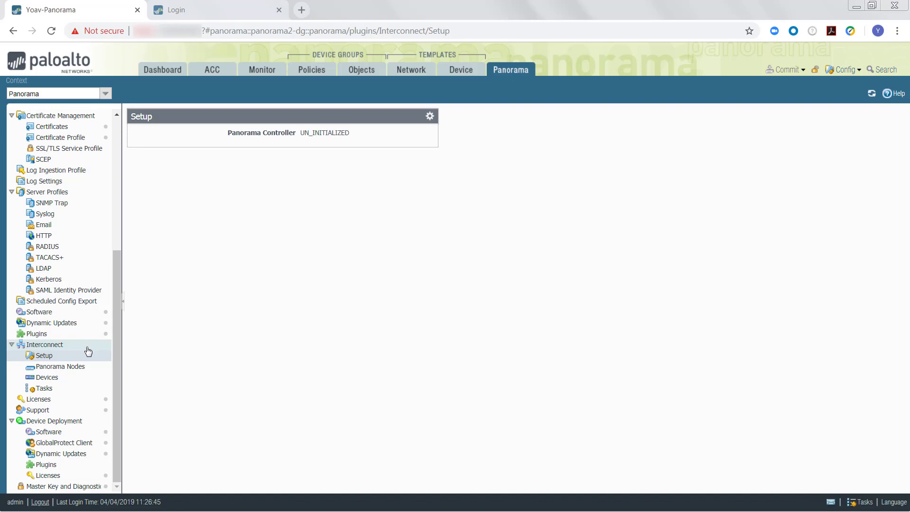
Enable server mode in the first Panorama's Interconnect setup, using the certificate profile panorama-ca-profile
{"action": "left_click", "coordinate": [52, 357]}
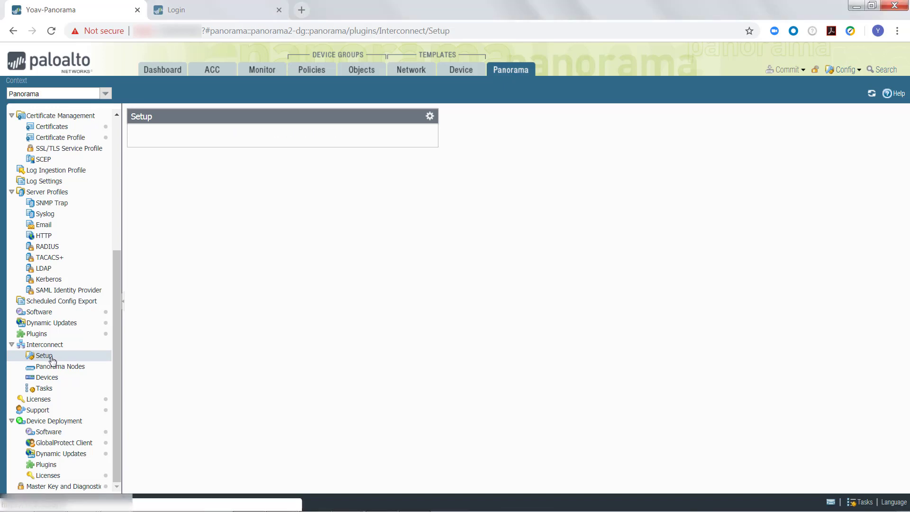
{"action": "left_click", "coordinate": [430, 116]}
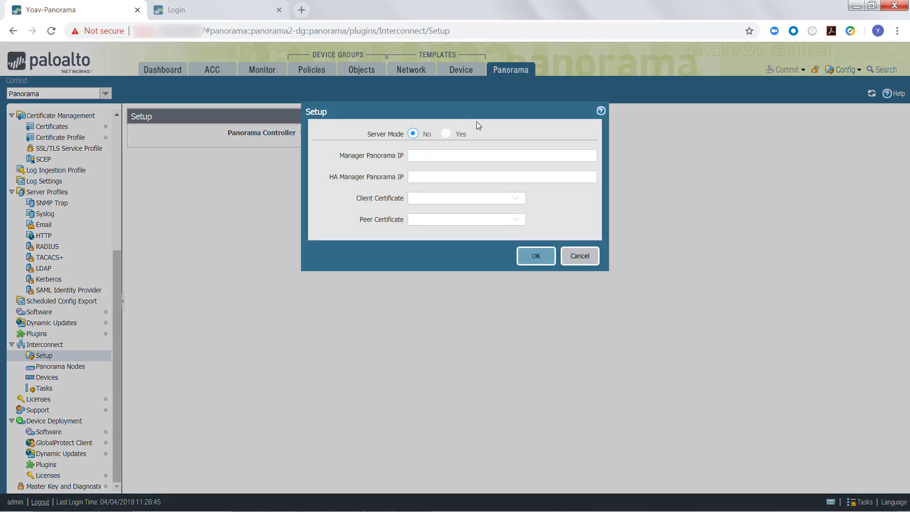
{"action": "left_click", "coordinate": [446, 134]}
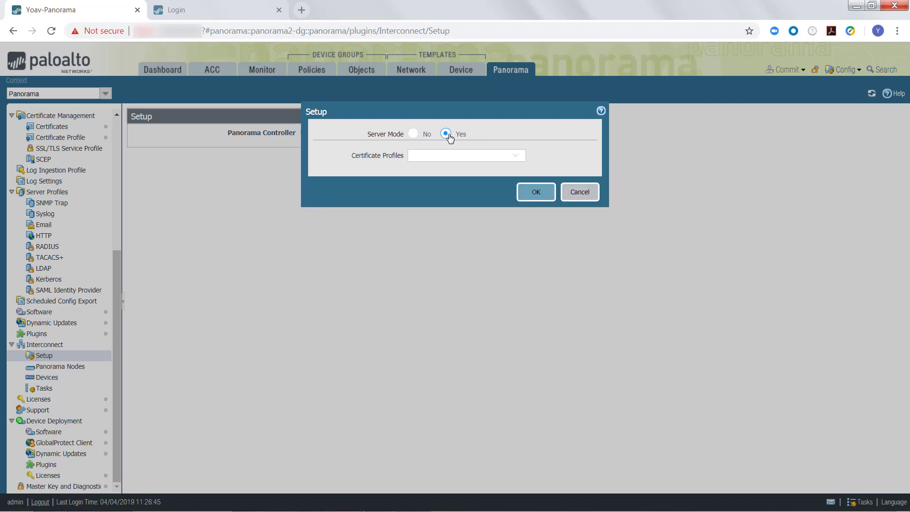
{"action": "left_click", "coordinate": [517, 158]}
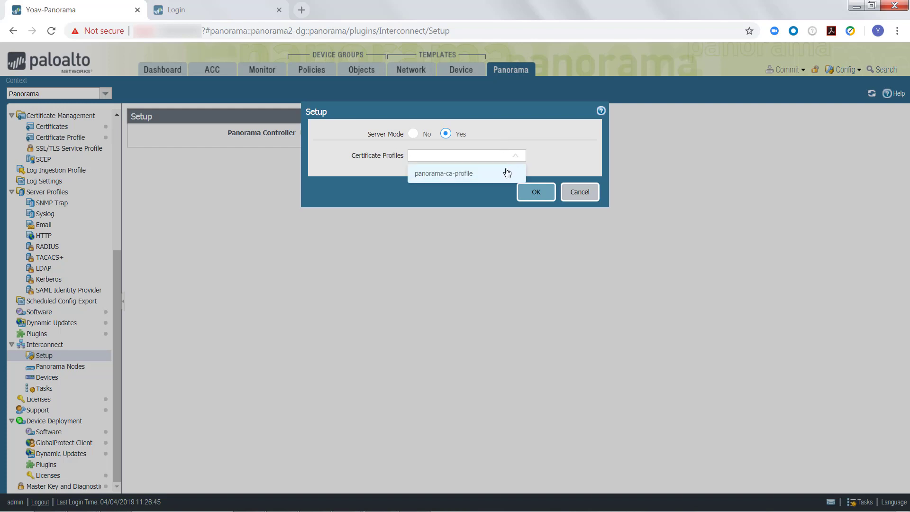
{"action": "left_click", "coordinate": [495, 177]}
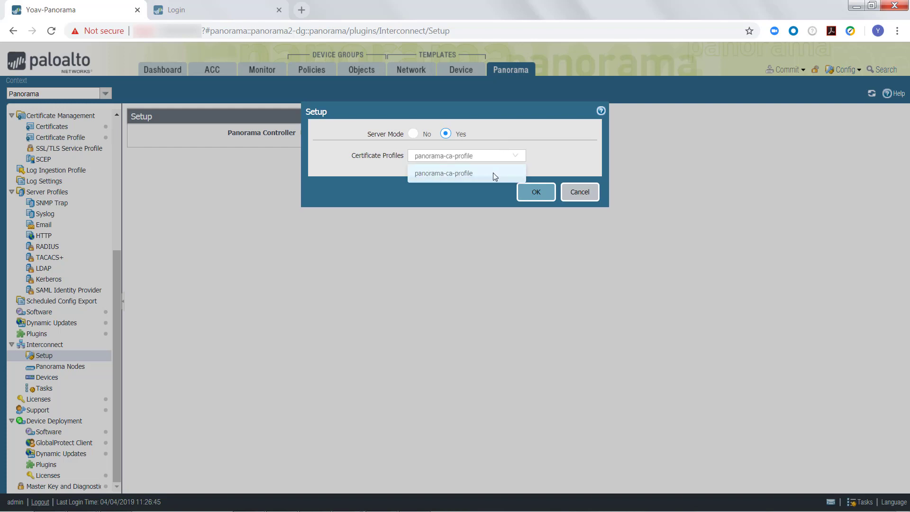
{"action": "left_click", "coordinate": [532, 192]}
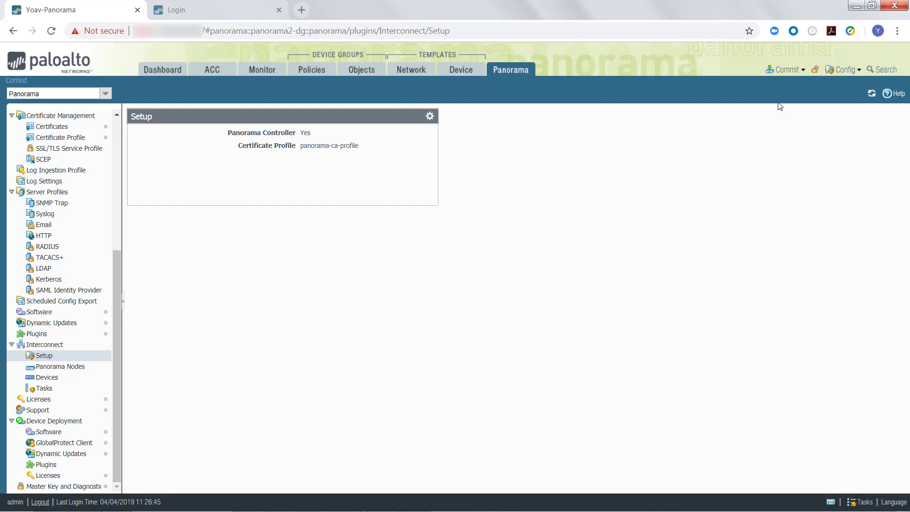
Commit all changes to the first Panorama, including the Interconnect controller setup
{"action": "left_click", "coordinate": [785, 71]}
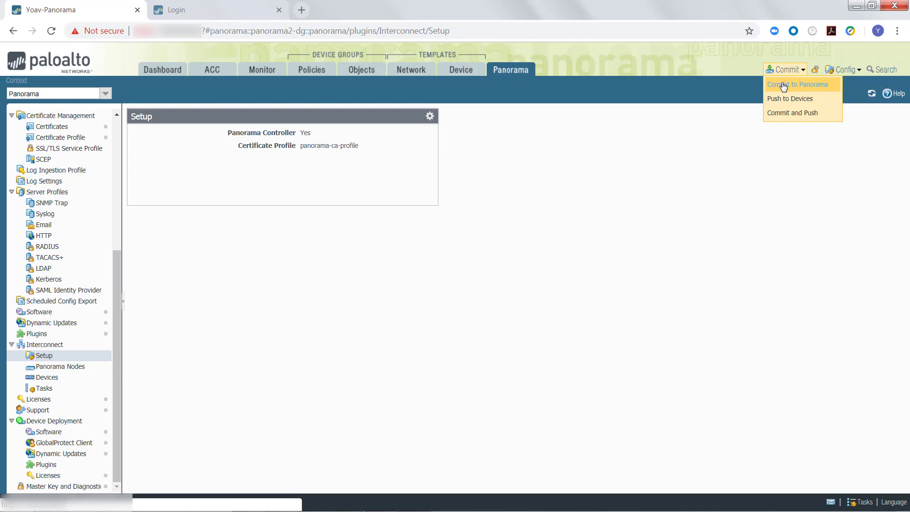
{"action": "left_click", "coordinate": [784, 85]}
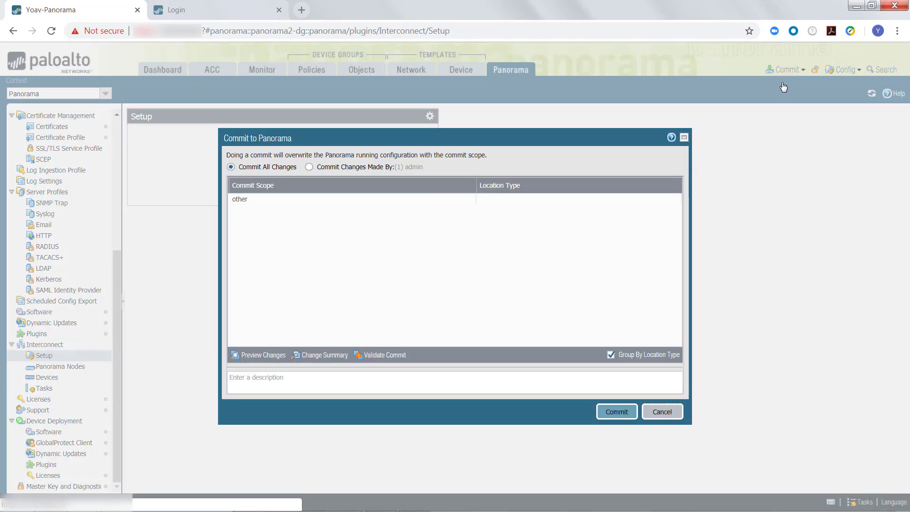
{"action": "left_click", "coordinate": [616, 412]}
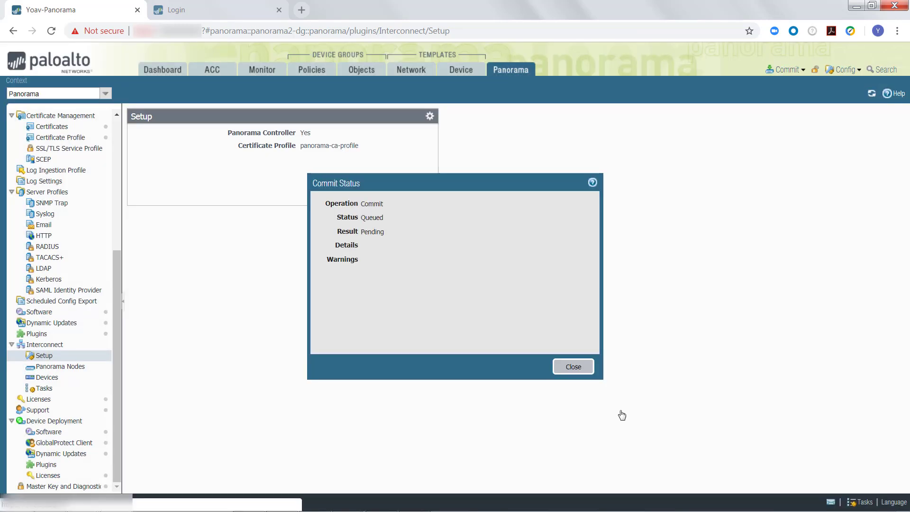
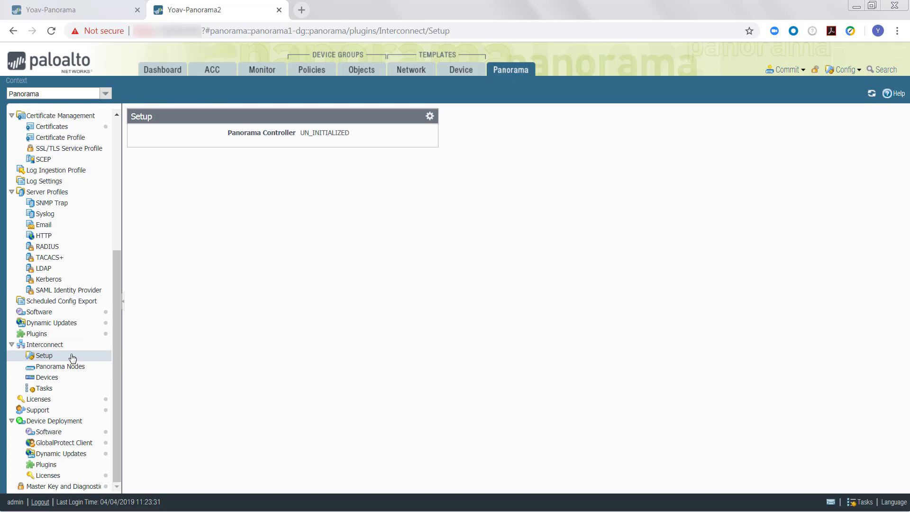
In the second Panorama's Interconnect setup, keep server mode off, set the manager Panorama IP to 3.4.5.6 and the client certificate to interconnect-cert
{"action": "left_click", "coordinate": [430, 118]}
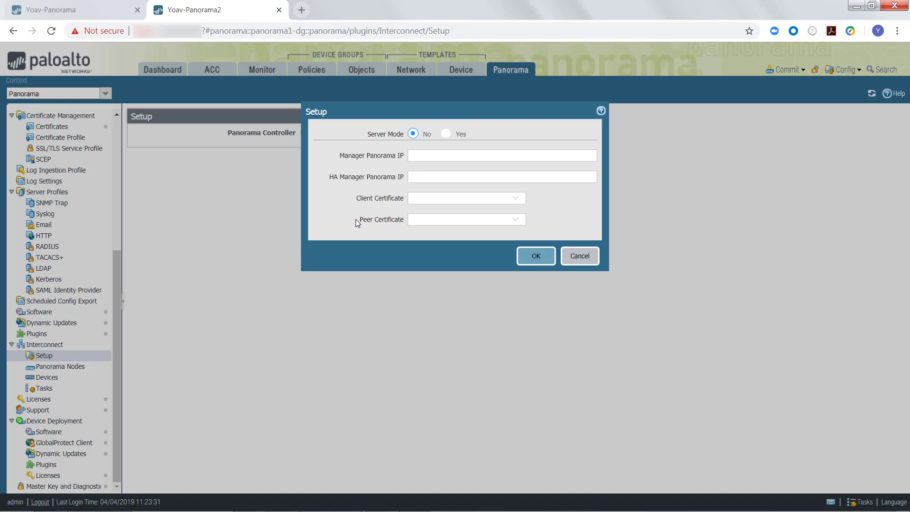
{"action": "left_click", "coordinate": [435, 154]}
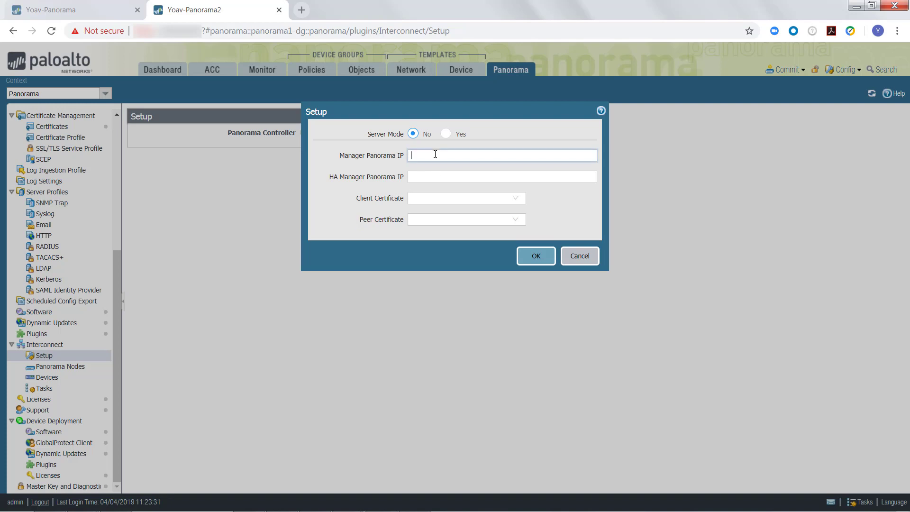
{"action": "type", "text": "3.4.5.6"}
{"action": "left_click", "coordinate": [515, 206]}
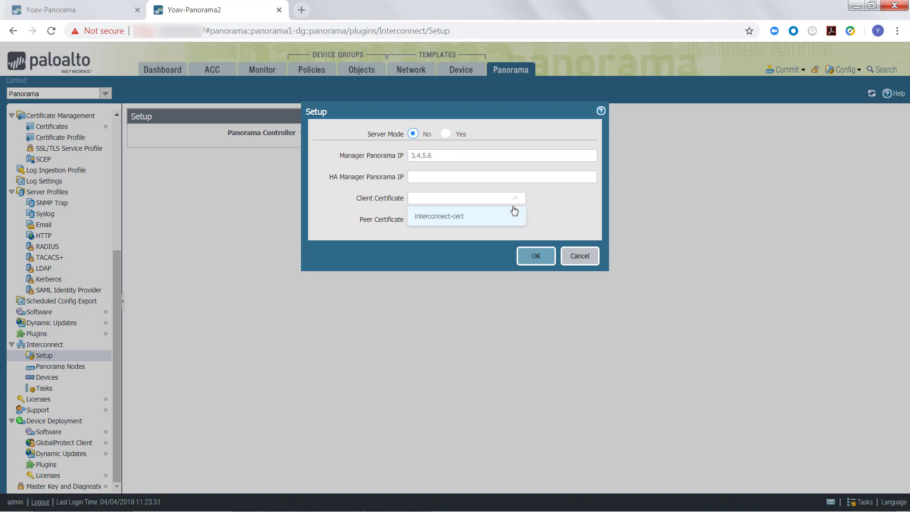
{"action": "left_click", "coordinate": [501, 221]}
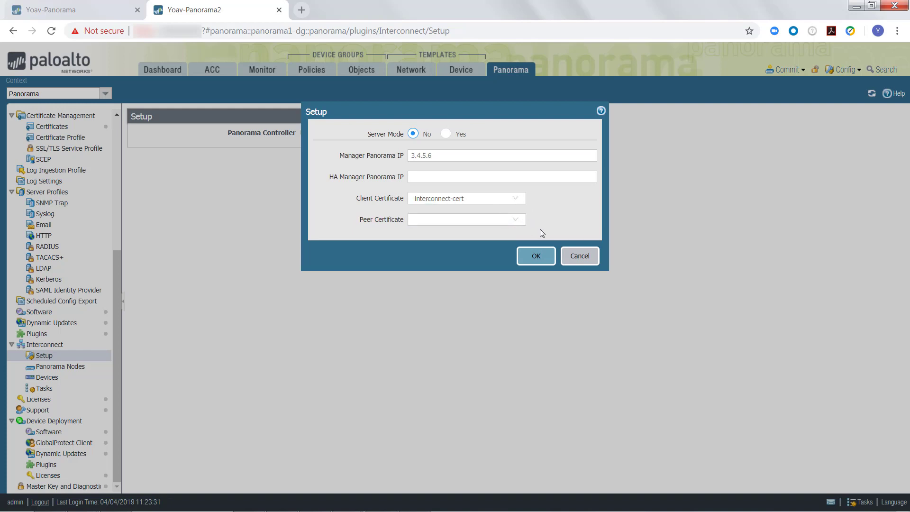
{"action": "left_click", "coordinate": [535, 257]}
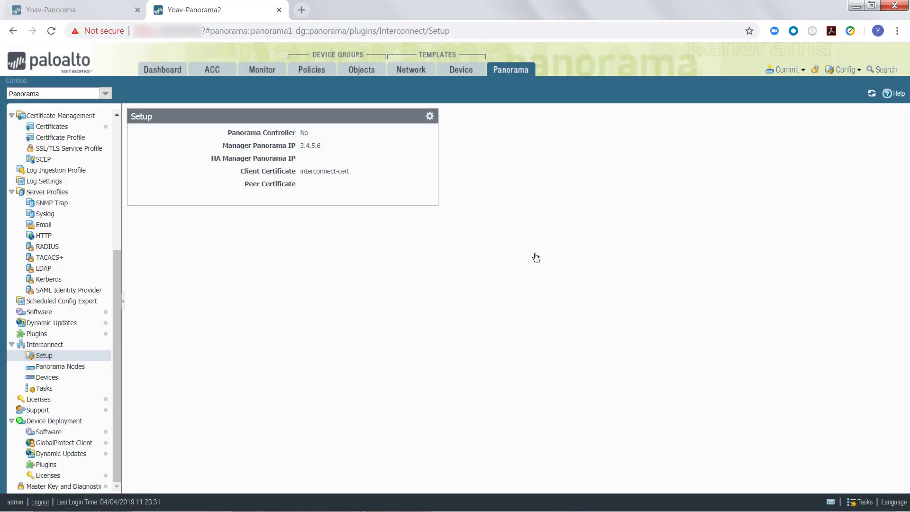
Commit all changes to the second Panorama, applying its Interconnect node setup
{"action": "left_click", "coordinate": [787, 71]}
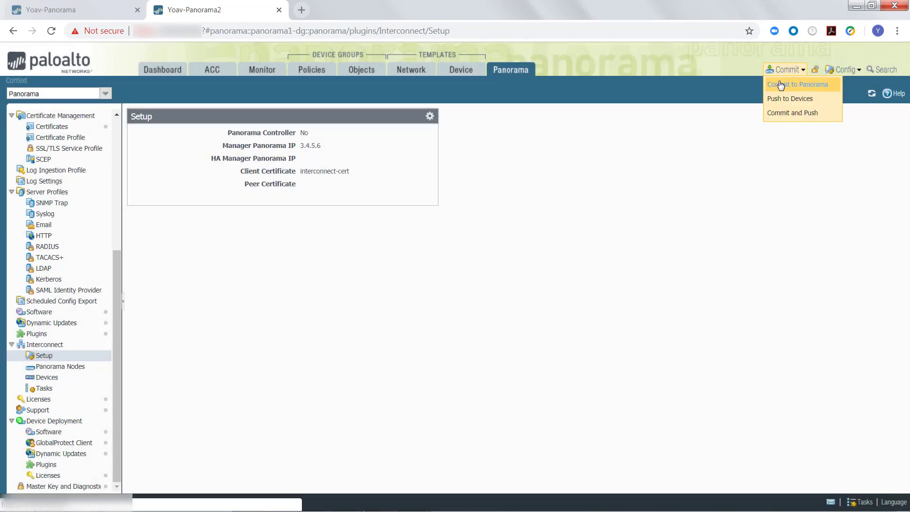
{"action": "left_click", "coordinate": [780, 85]}
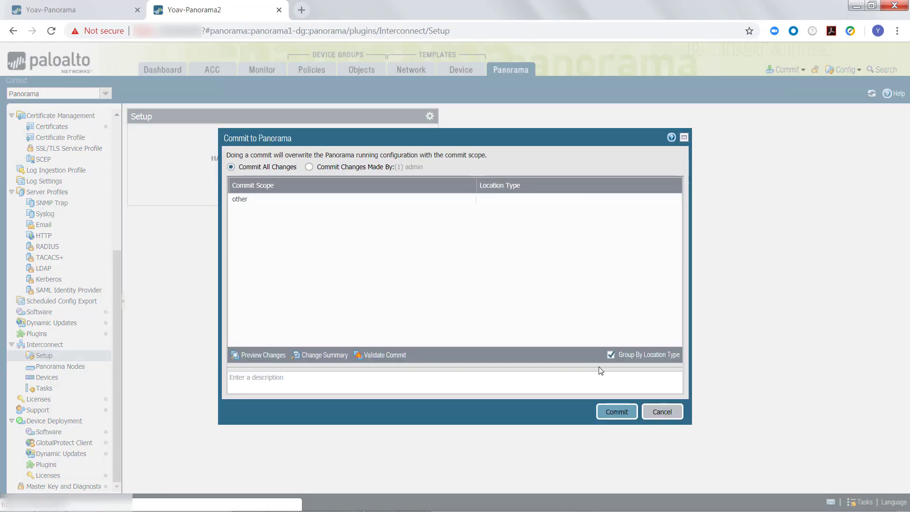
{"action": "left_click", "coordinate": [615, 413]}
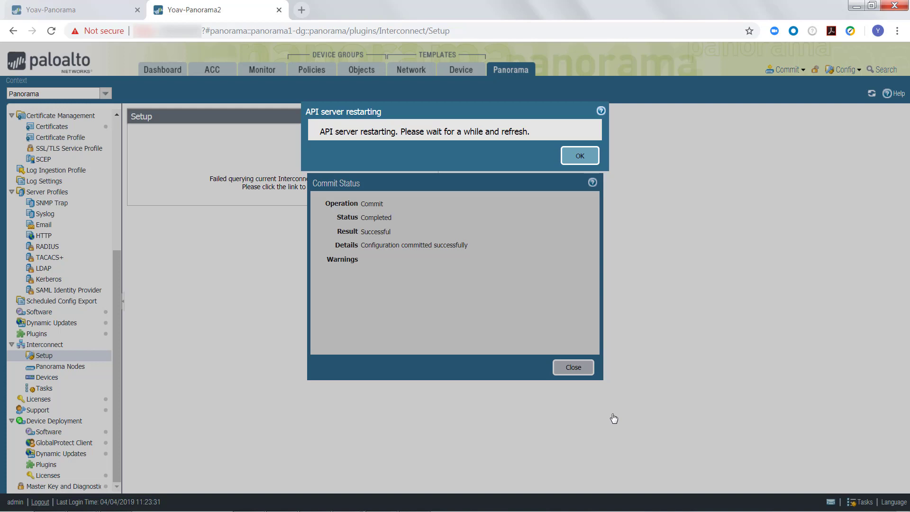
Switch to the first Panorama and start a new Panorama node entry named video-node
{"action": "key", "text": "ctrl+Tab"}
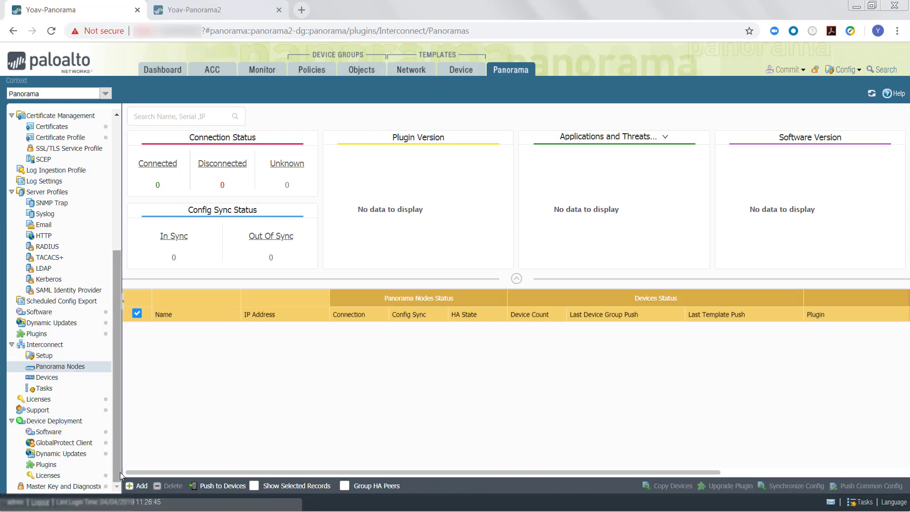
{"action": "left_click", "coordinate": [140, 486]}
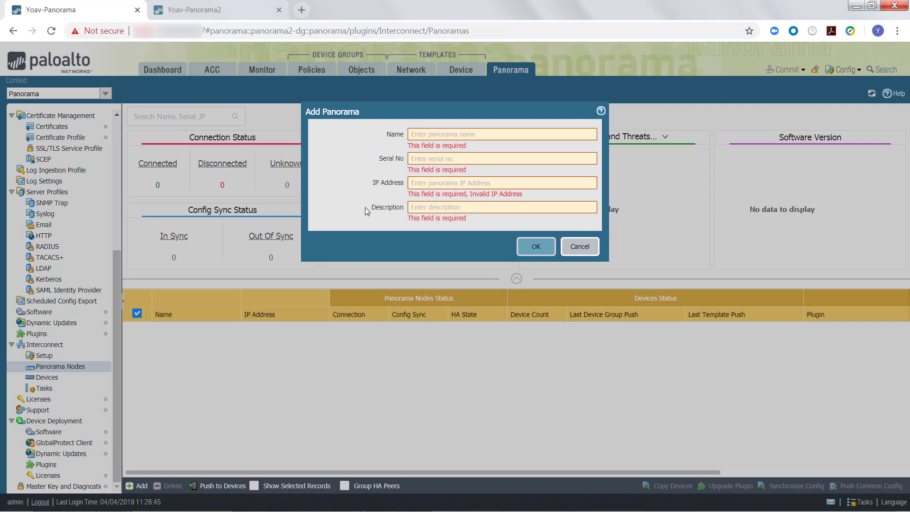
{"action": "left_click", "coordinate": [434, 137]}
{"action": "type", "text": "vid"}
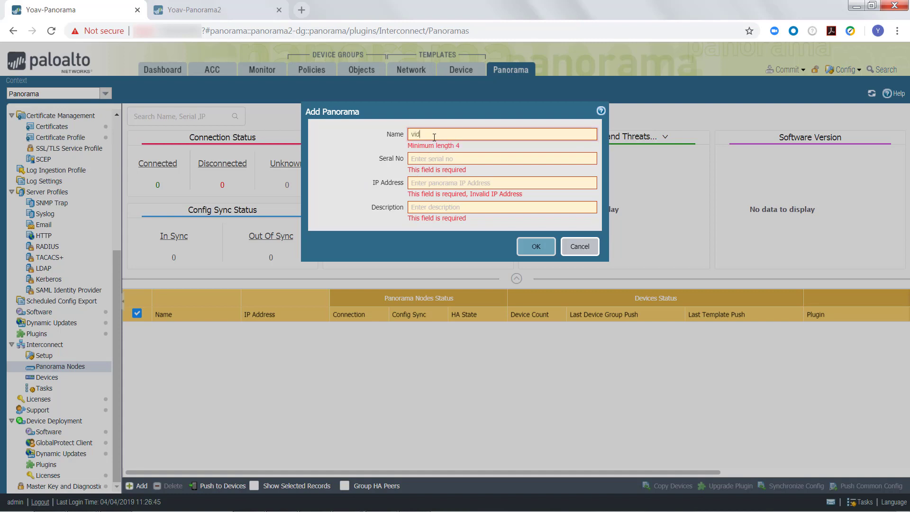
{"action": "type", "text": "eo-node"}
{"action": "key", "text": "Tab"}
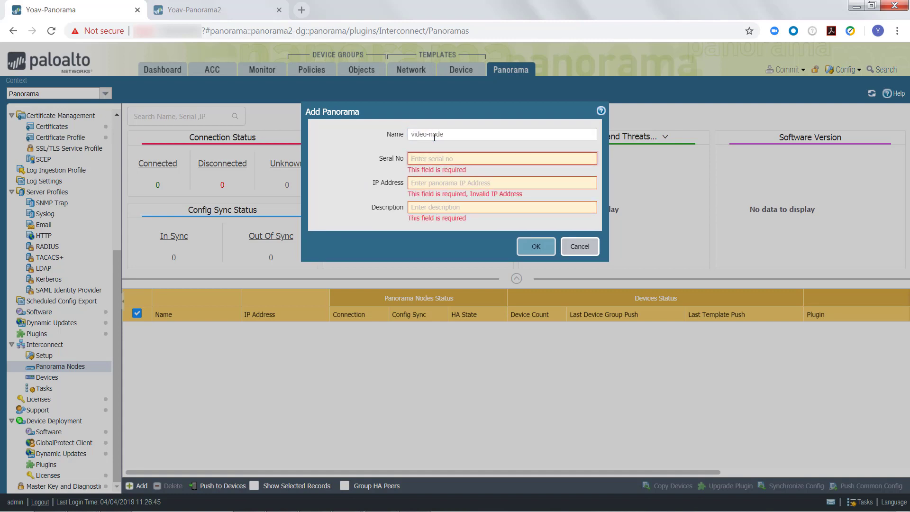
Complete the video-node entry with serial number PMTMELAB1, its IP address and the description "This is for a video", and save it
{"action": "key", "text": "ctrl+v"}
{"action": "key", "text": "Tab"}
{"action": "key", "text": "ctrl+v"}
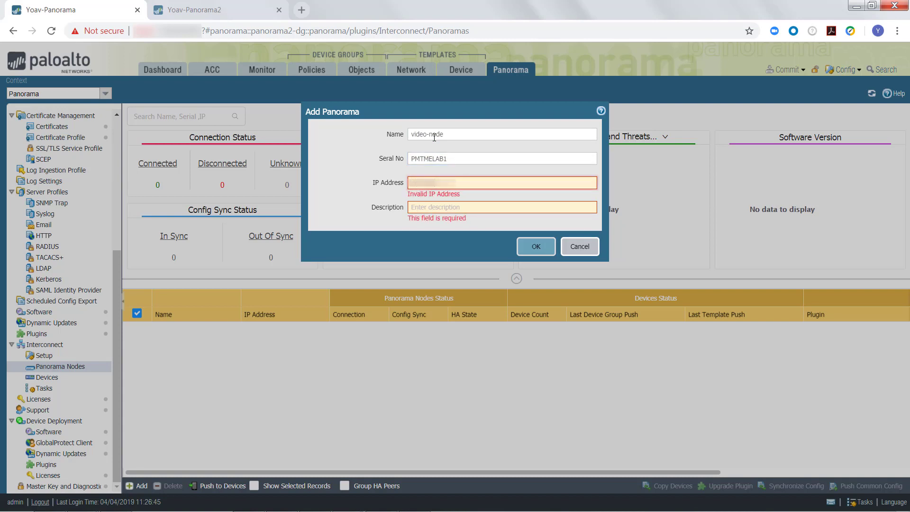
{"action": "key", "text": "Tab"}
{"action": "type", "text": "Th"}
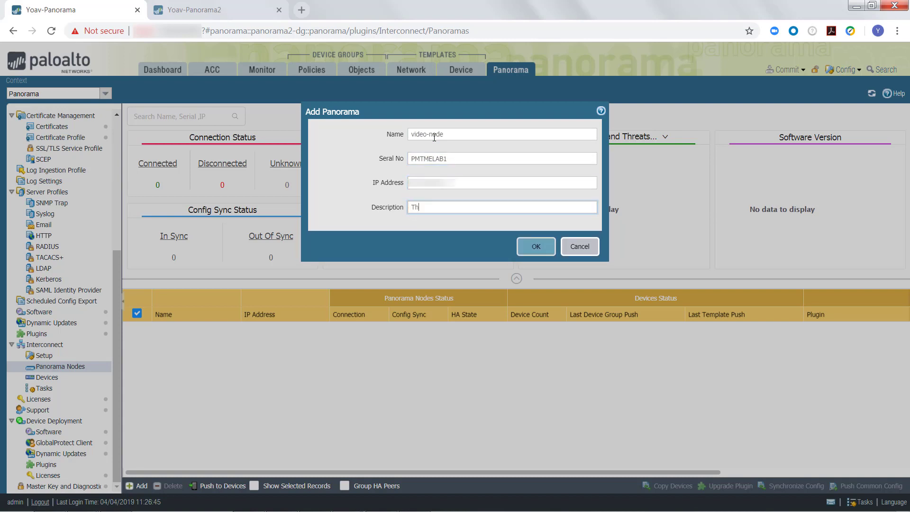
{"action": "type", "text": "is is for a video"}
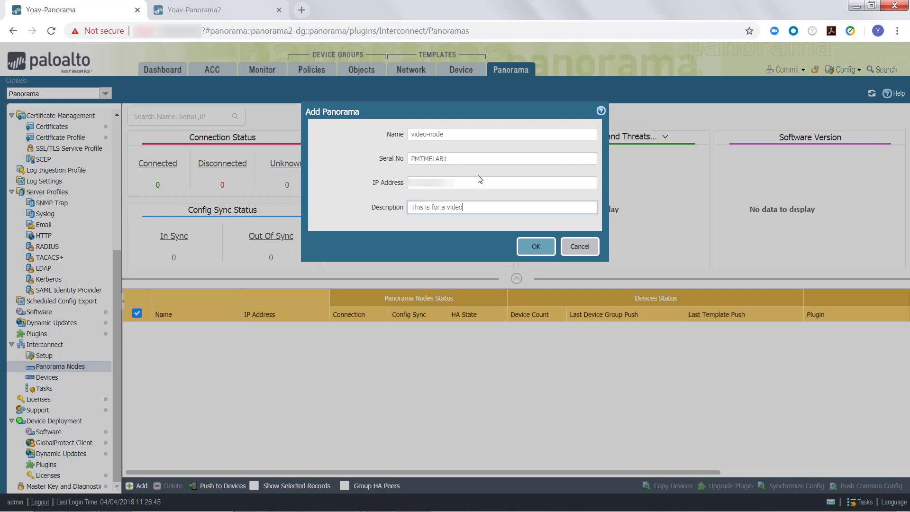
{"action": "left_click", "coordinate": [530, 249]}
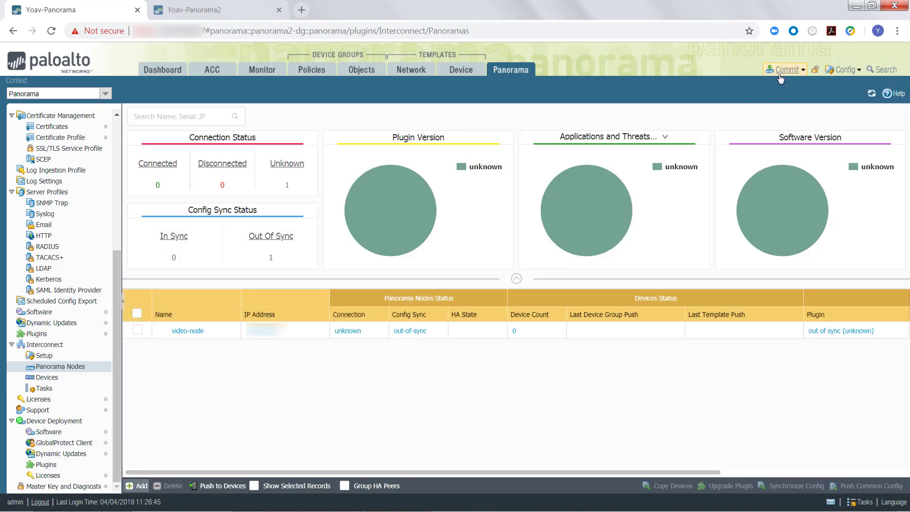
Commit all changes to the first Panorama with the added video-node, and close the commit status
{"action": "left_click", "coordinate": [780, 77]}
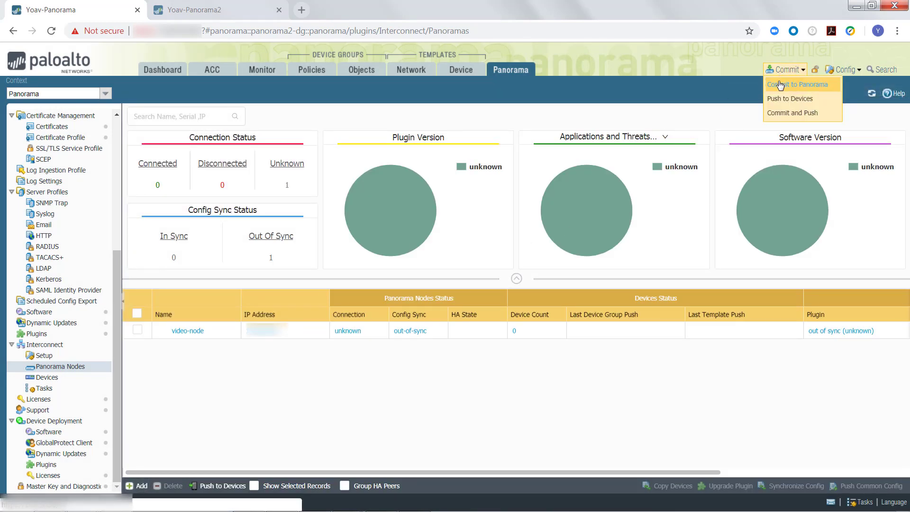
{"action": "left_click", "coordinate": [779, 85]}
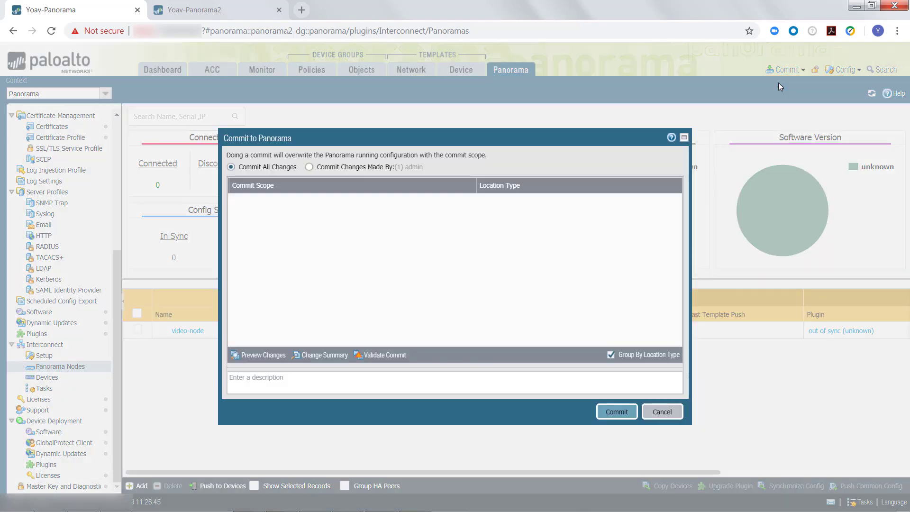
{"action": "left_click", "coordinate": [616, 412]}
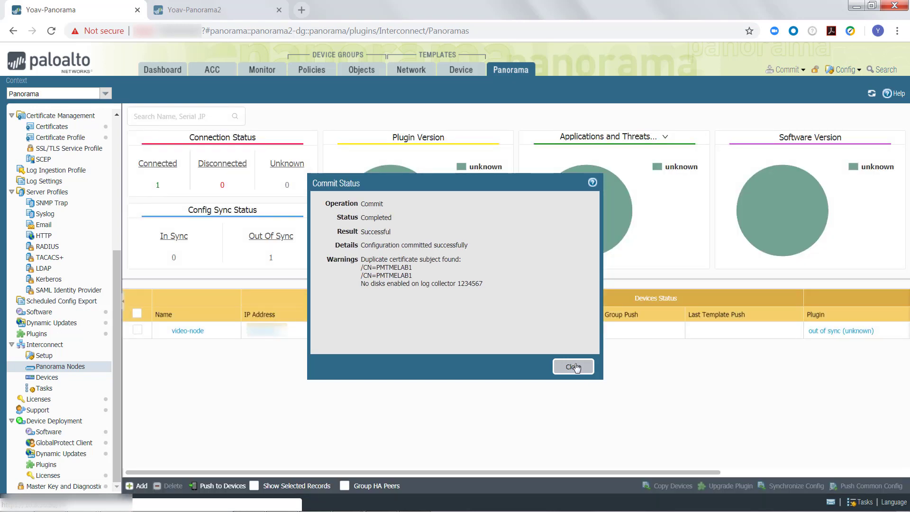
{"action": "left_click", "coordinate": [575, 366]}
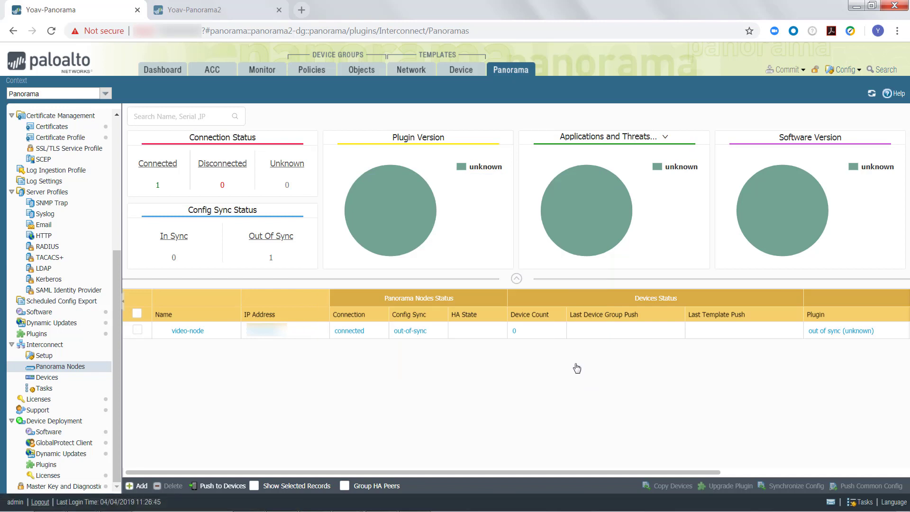